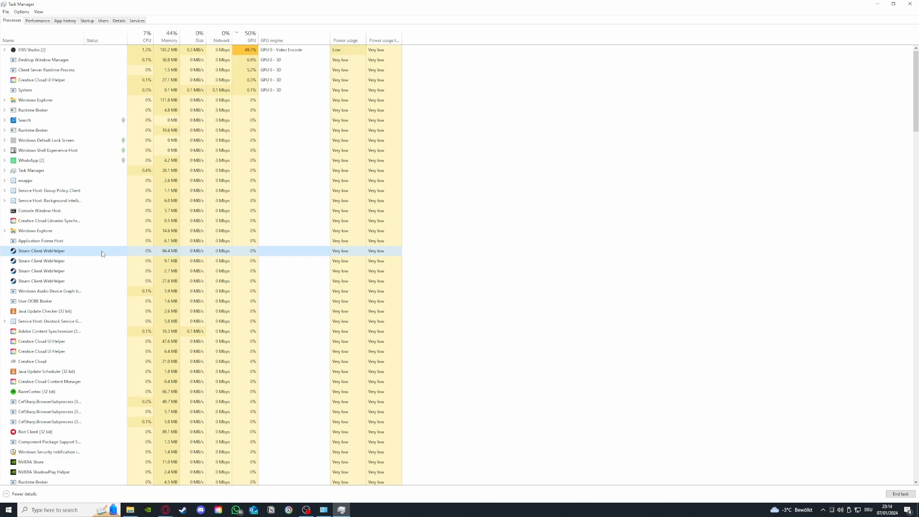
- End the selected Steam Client WebHelper process in Task Manager
right_click(102, 254)
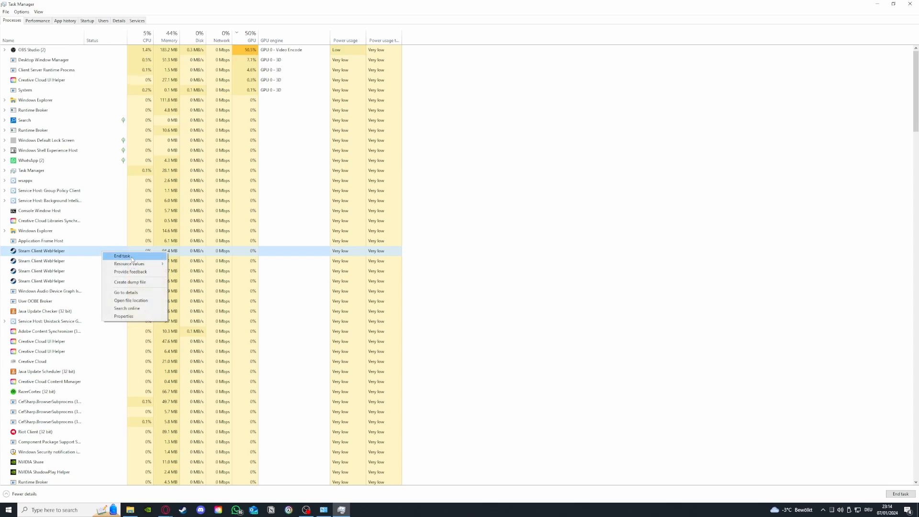
left_click(131, 258)
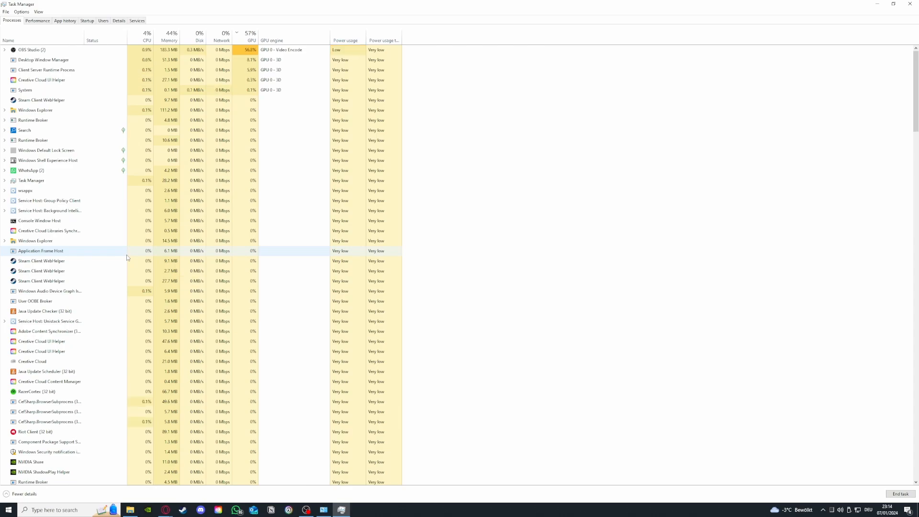
- Review the CPU and GPU performance graphs, and look through the list of running processes again
left_click(50, 22)
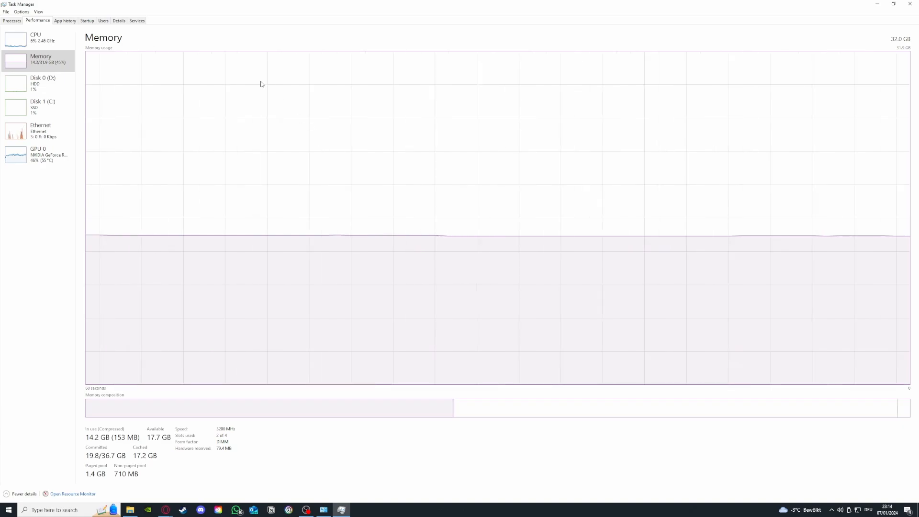
left_click(34, 50)
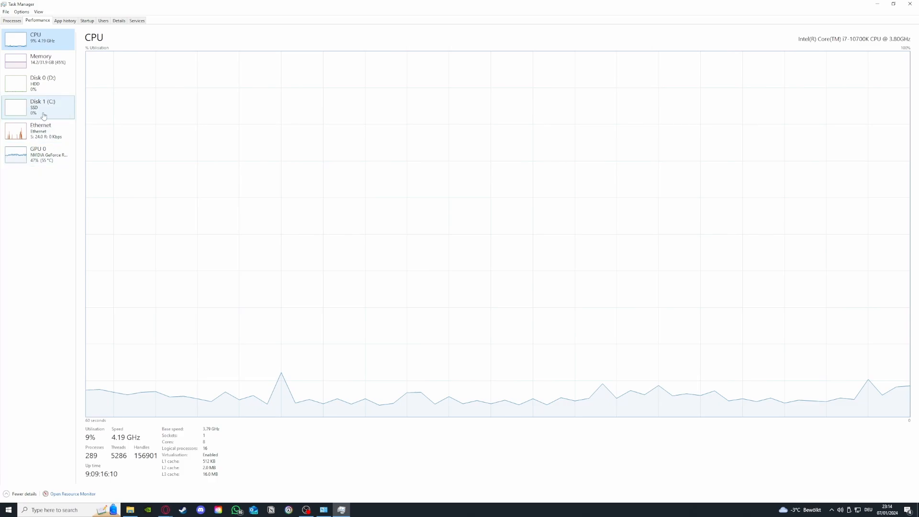
left_click(38, 155)
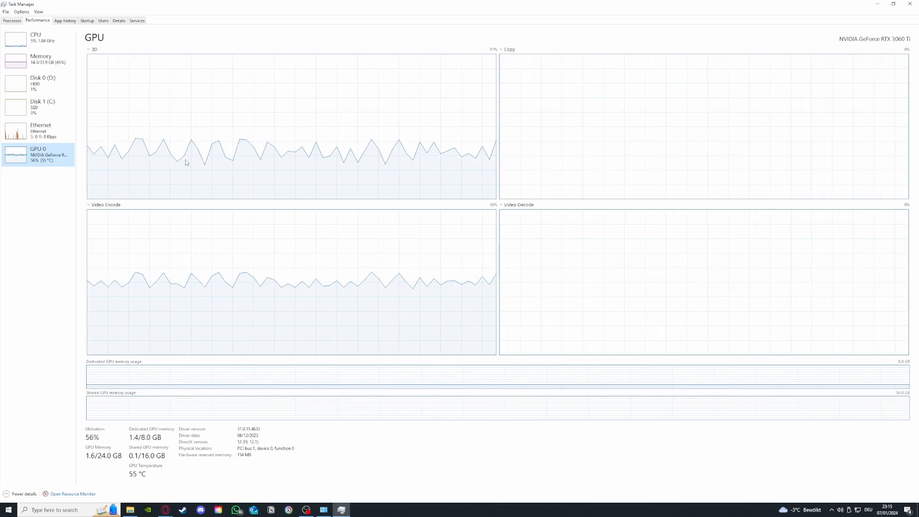
left_click(11, 21)
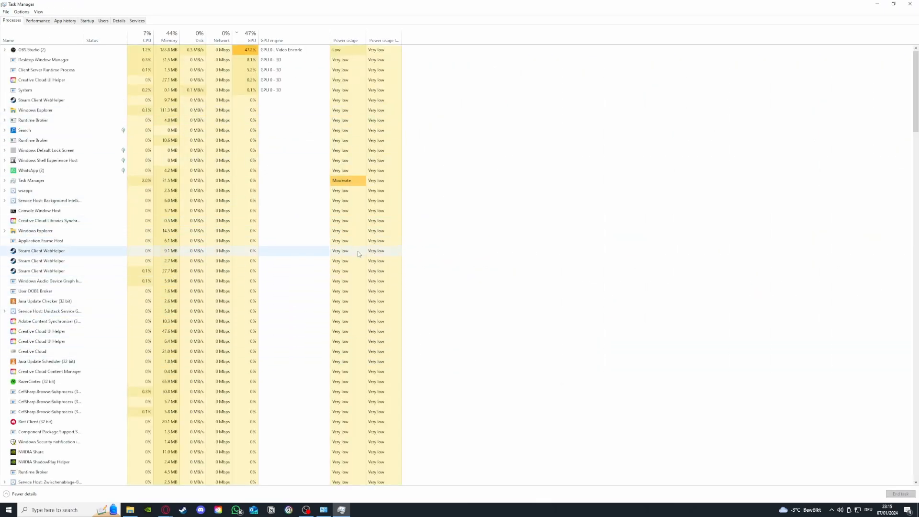
scroll(100, 265, "down", 2)
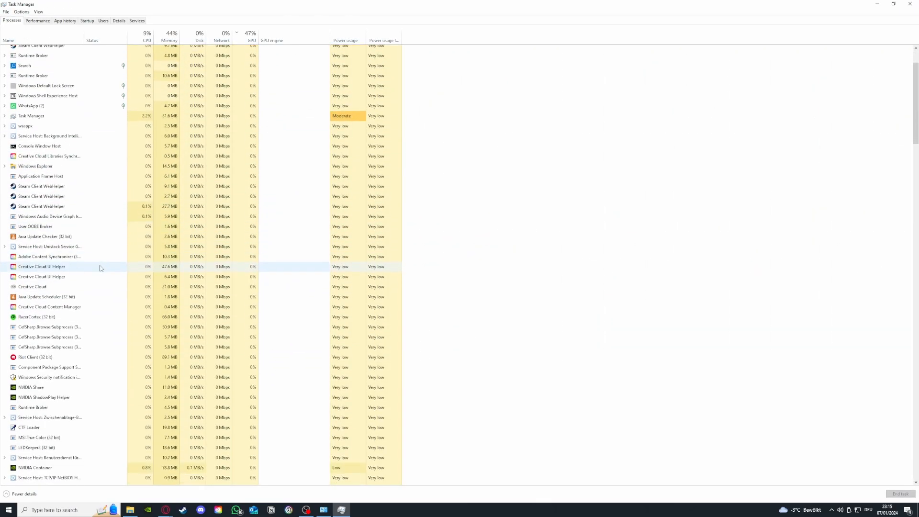
scroll(110, 266, "up", 2)
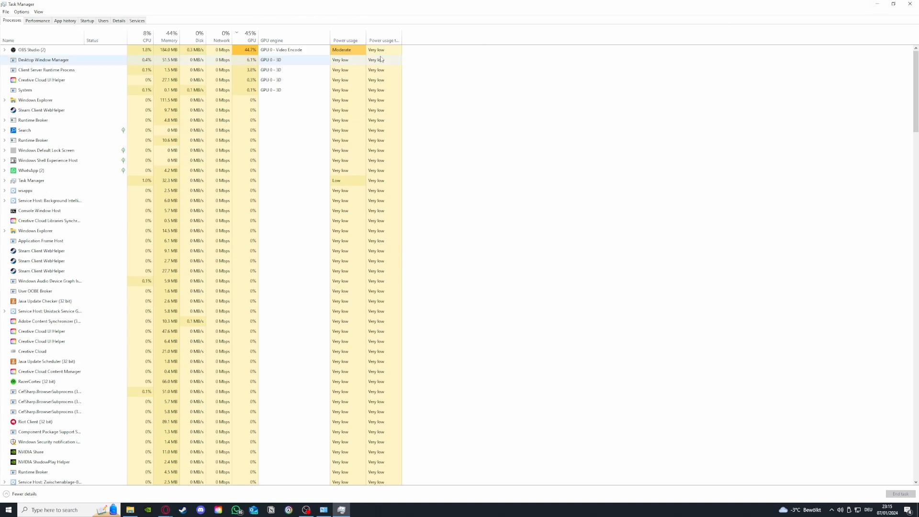
- Examine the startup apps and the enable and disable options for Parsec and iCUE, and close Task Manager
left_click(67, 22)
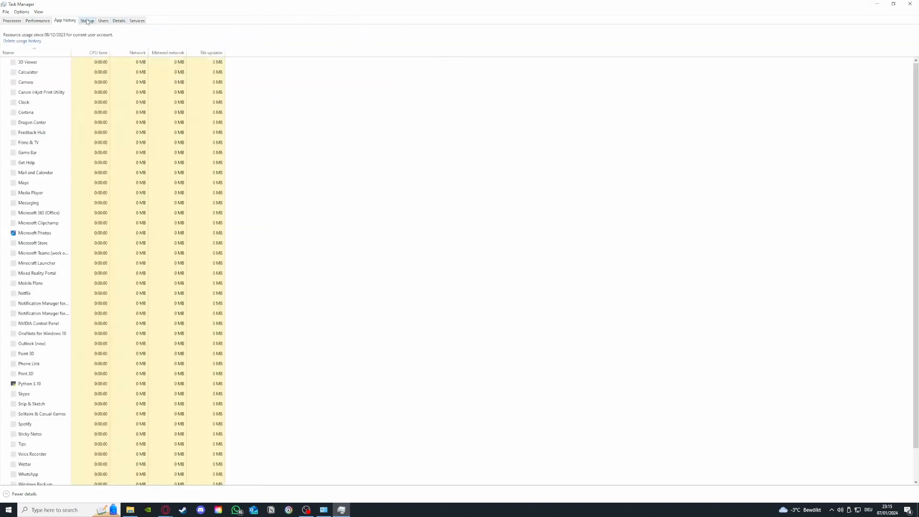
left_click(88, 21)
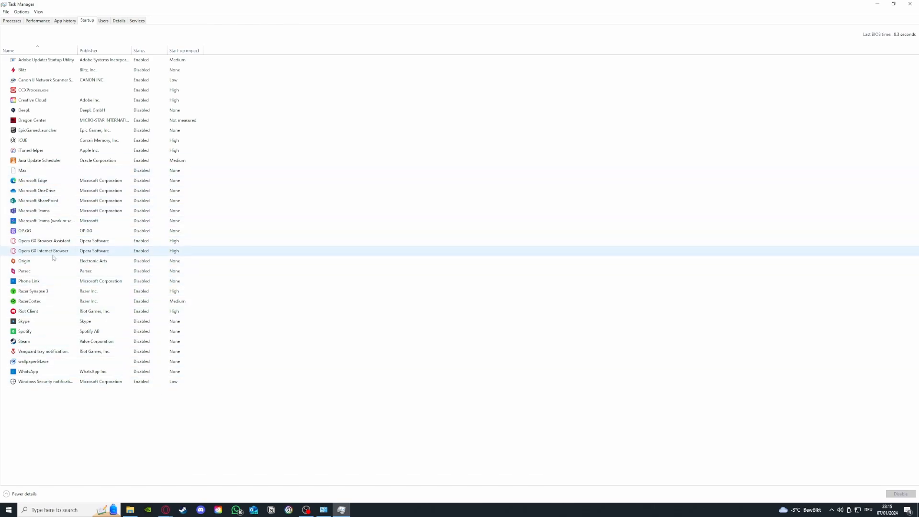
left_click(50, 271)
right_click(59, 273)
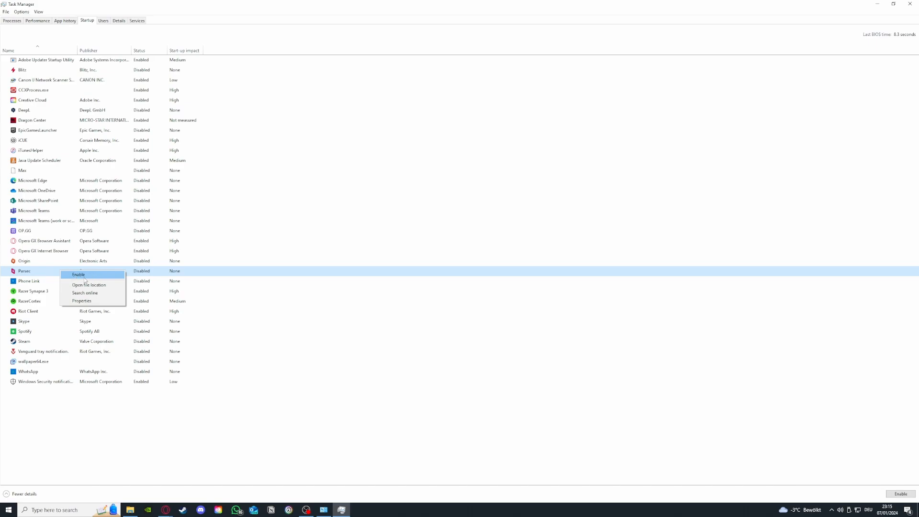
left_click(88, 143)
right_click(54, 143)
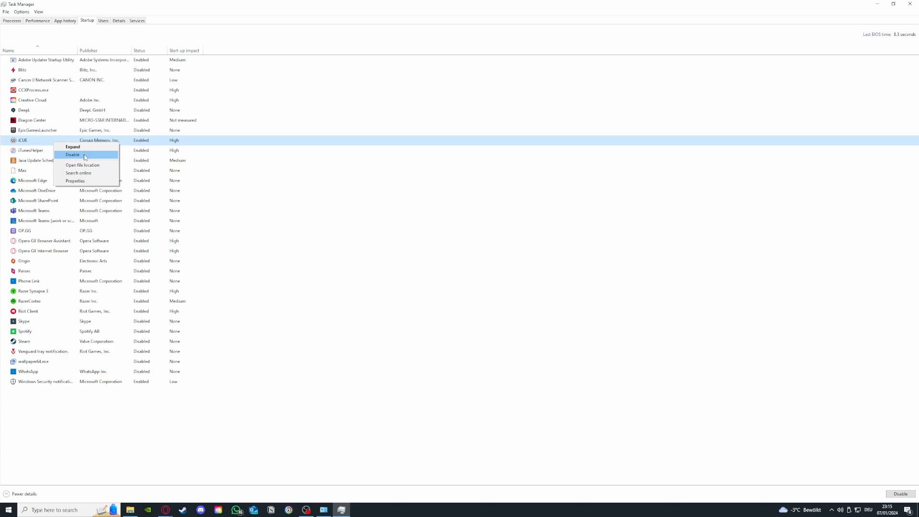
left_click(72, 155)
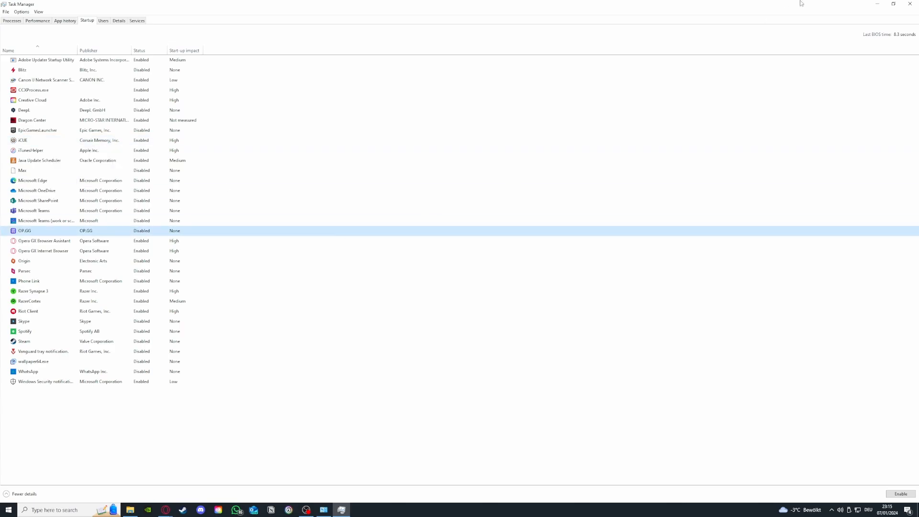
left_click(910, 4)
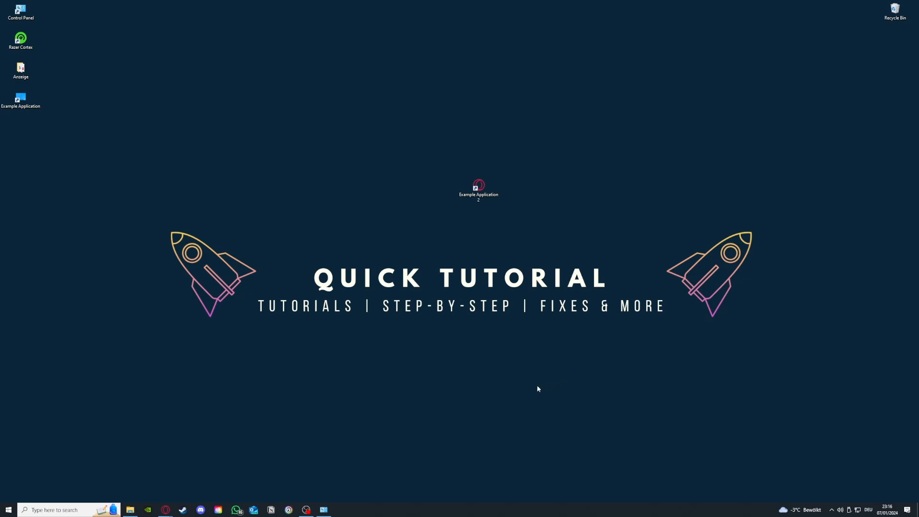
- Reopen Task Manager and enlarge its window until the GPU and power usage columns fit
right_click(418, 514)
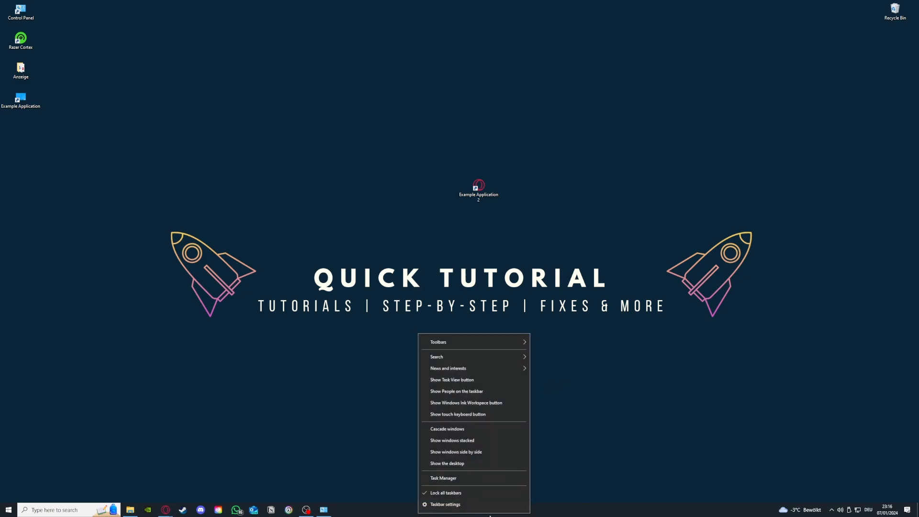
left_click(449, 479)
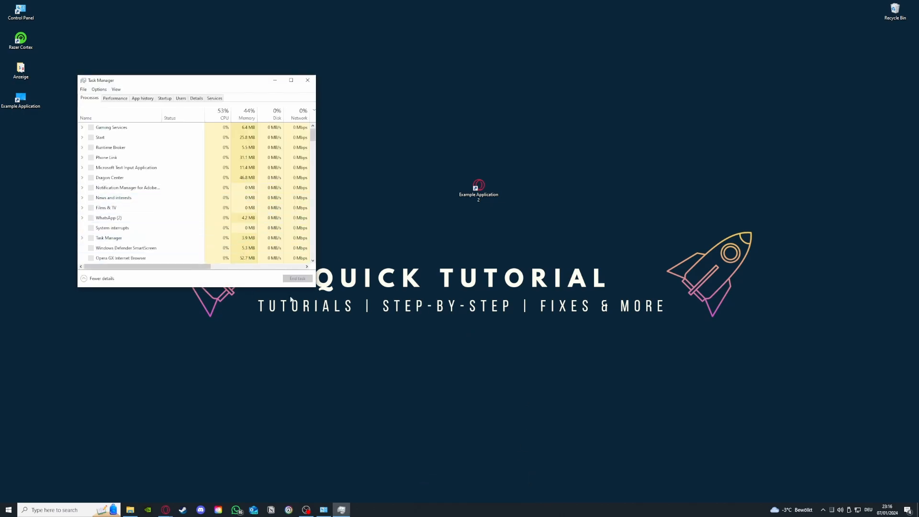
left_click_drag(311, 288, 598, 408)
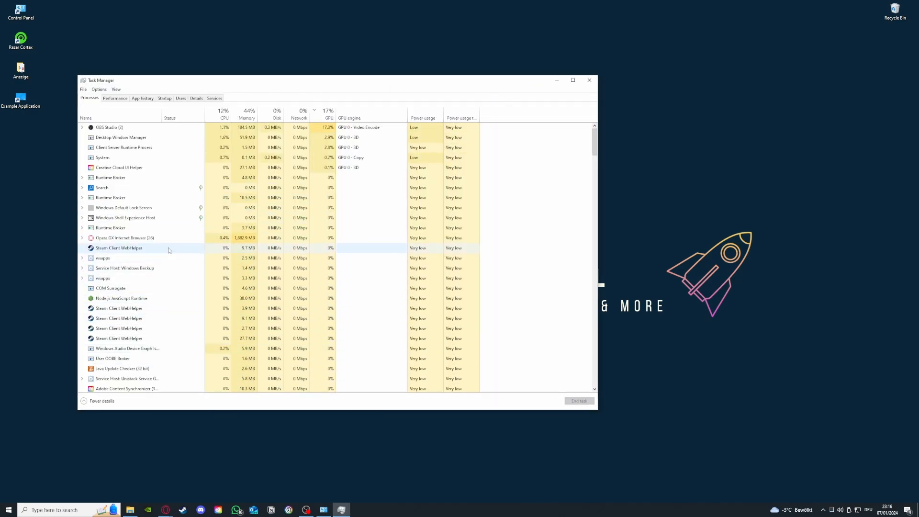
- Point out the individual Steam Client WebHelper processes one after another, and close Task Manager
left_click(199, 248)
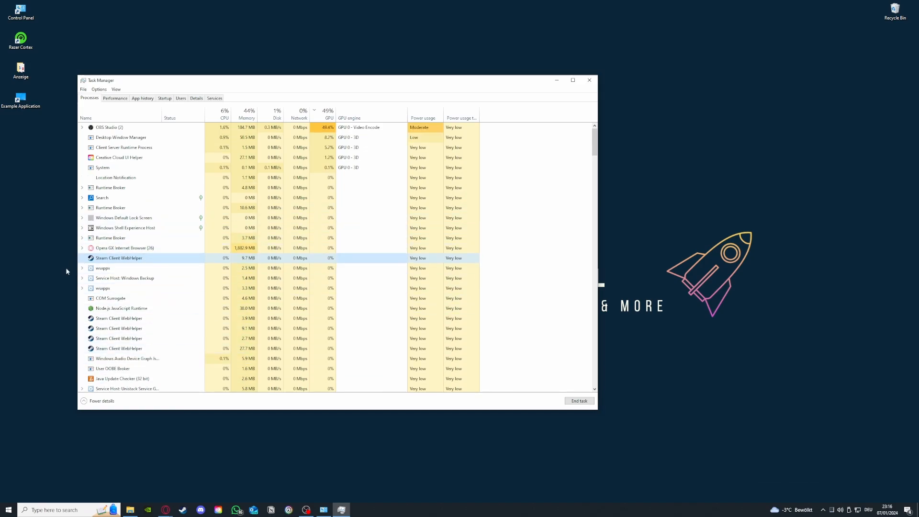
scroll(105, 302, "down", 3)
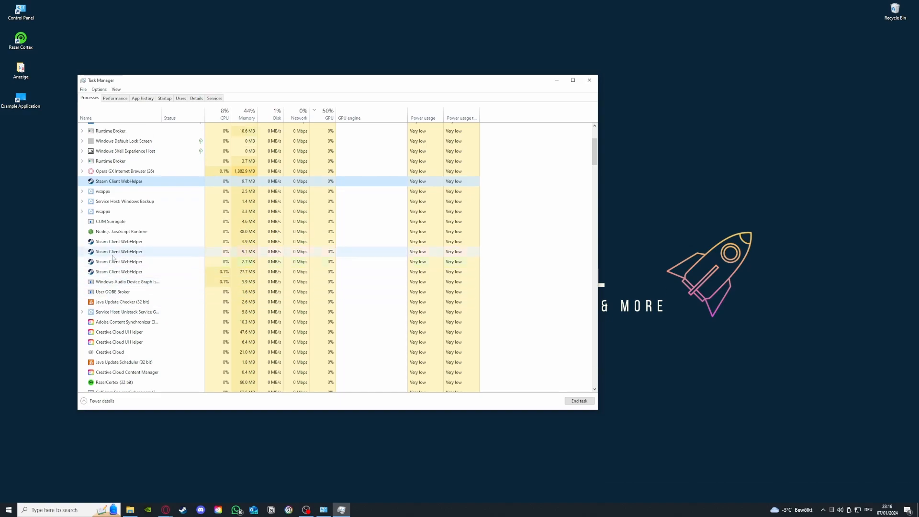
left_click(109, 240)
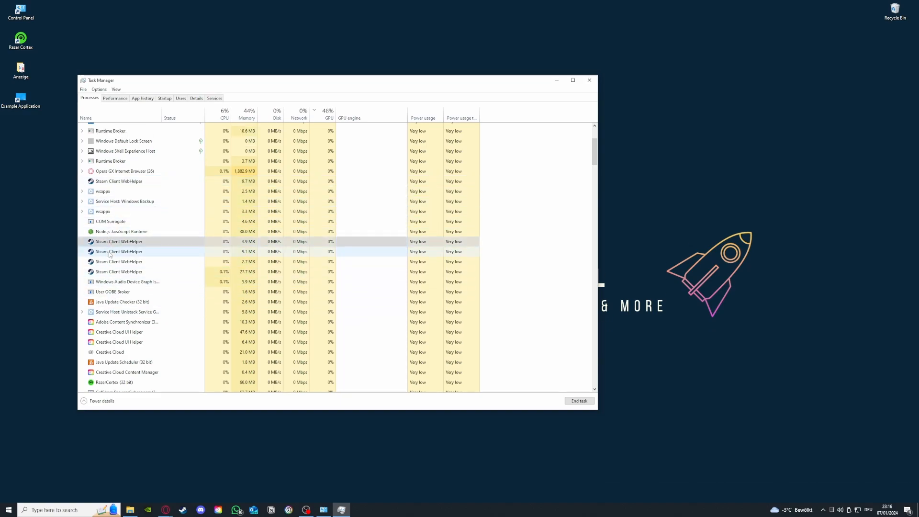
left_click(110, 251)
left_click(113, 261)
left_click(114, 272)
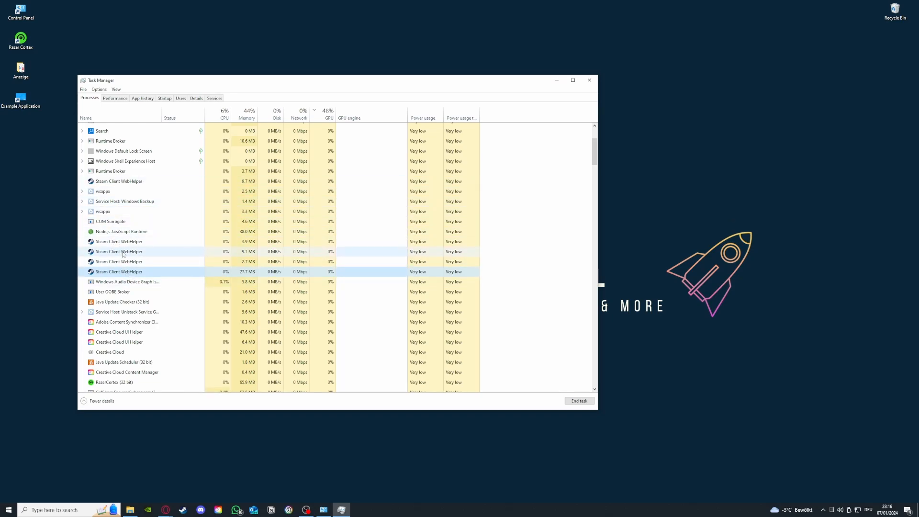
left_click(589, 78)
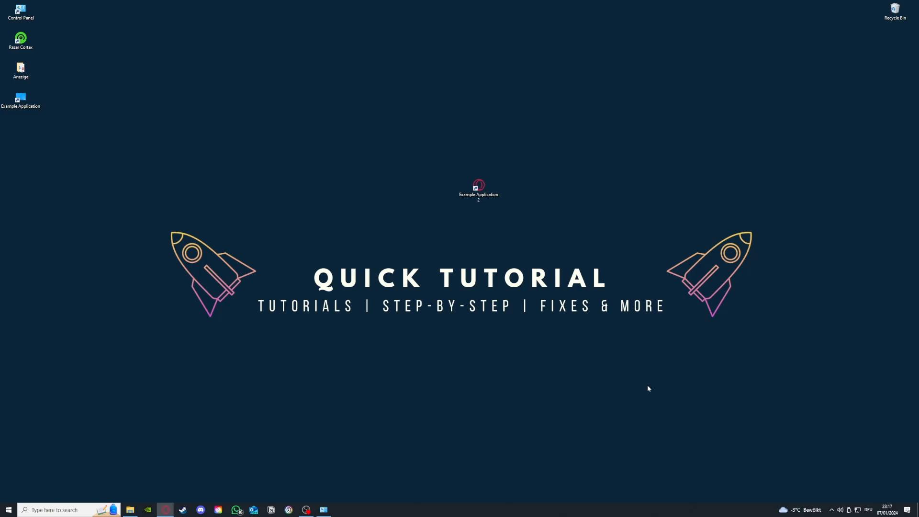
- Open Administrative Tools from Control Panel's System and Security page and place its window beside the Control Panel window
left_click(324, 509)
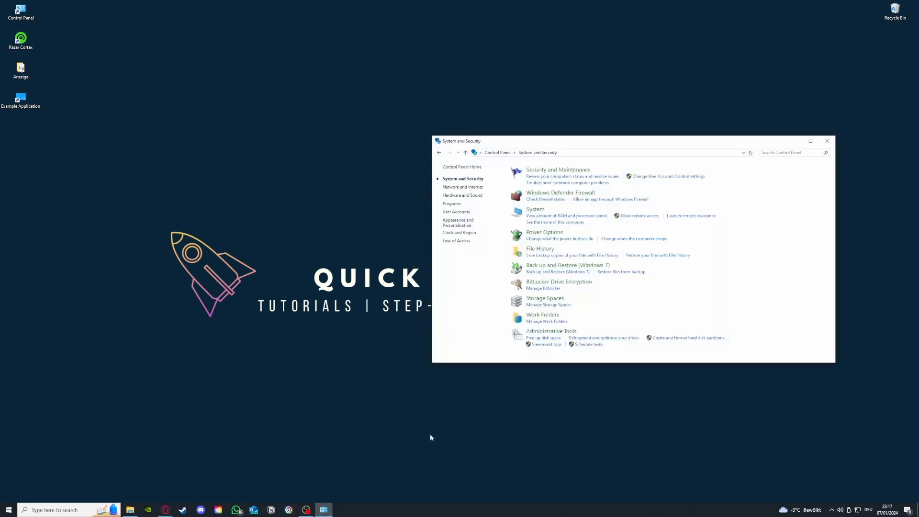
mouse_move(546, 332)
left_mouse_down()
mouse_move(423, 333)
mouse_move(539, 334)
left_mouse_up()
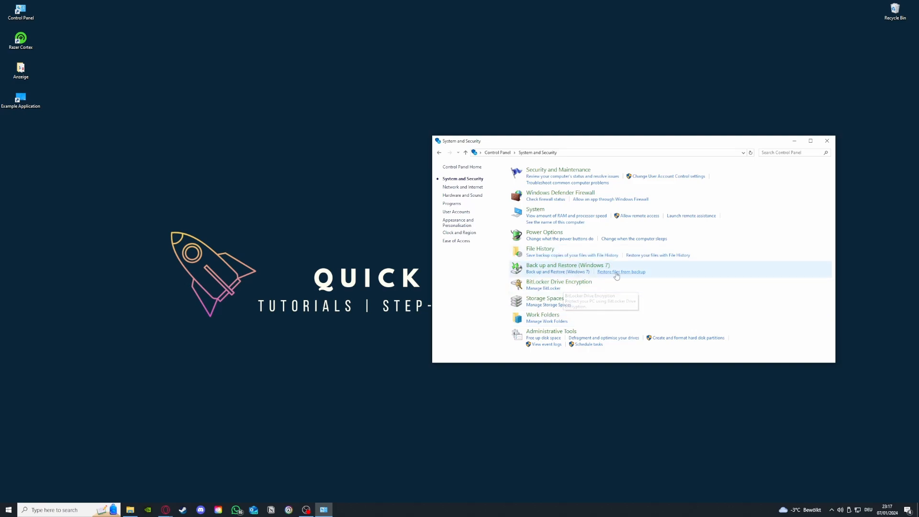
left_click(569, 331)
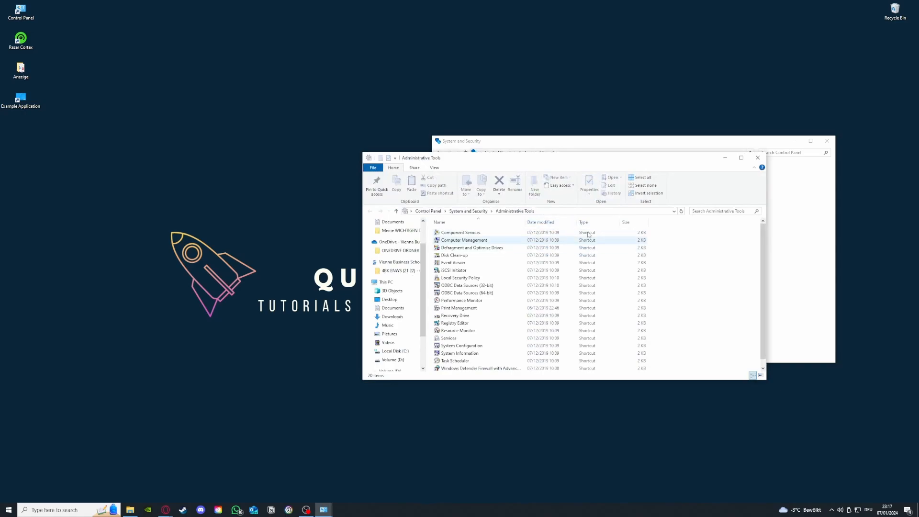
left_click_drag(568, 159, 225, 106)
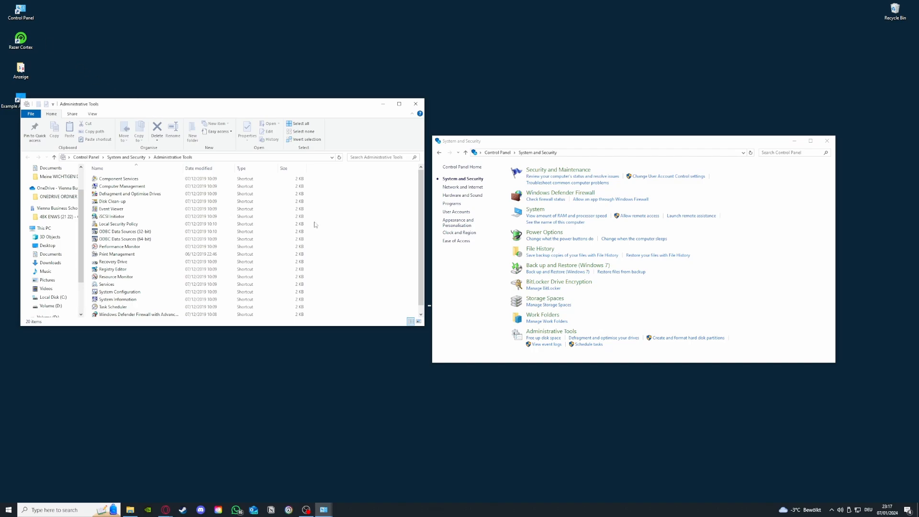
left_click(74, 510)
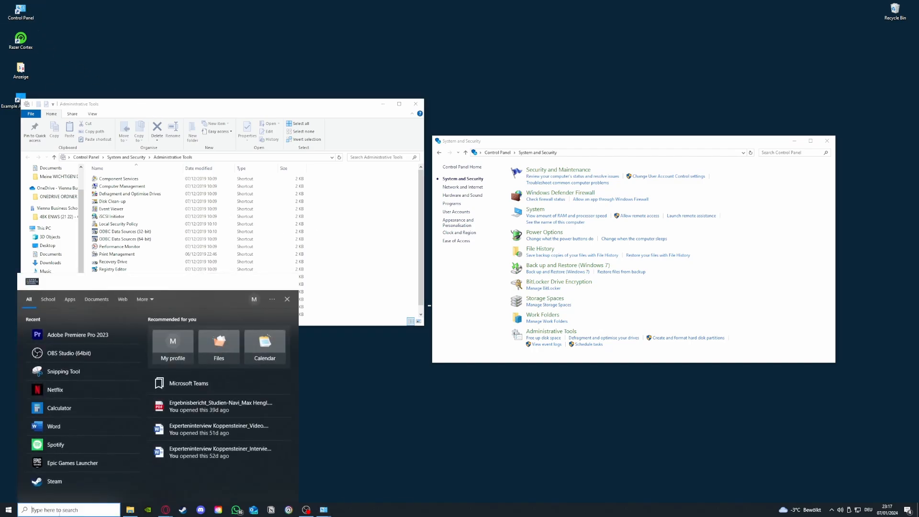
left_click(331, 407)
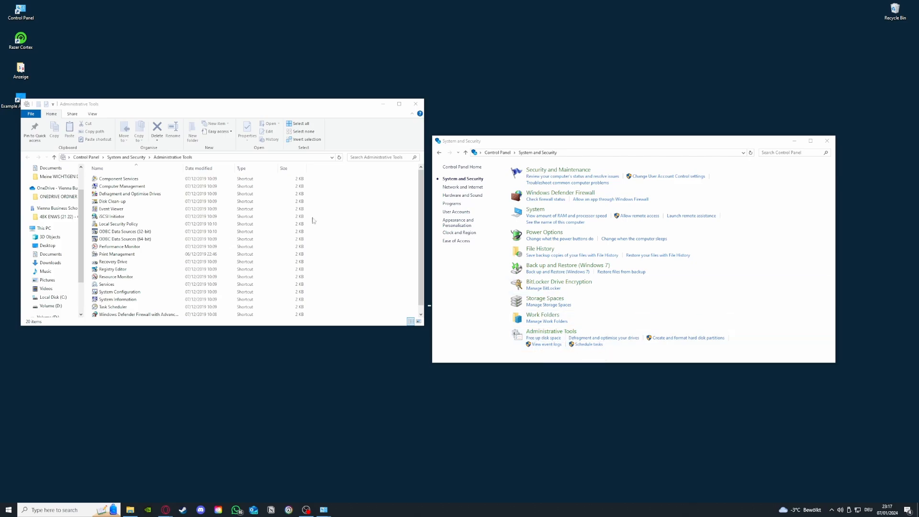
- View the Disk Clean-up drive choices with drive C: selected, and close the tool and both Control Panel windows without cleaning
double_click(119, 201)
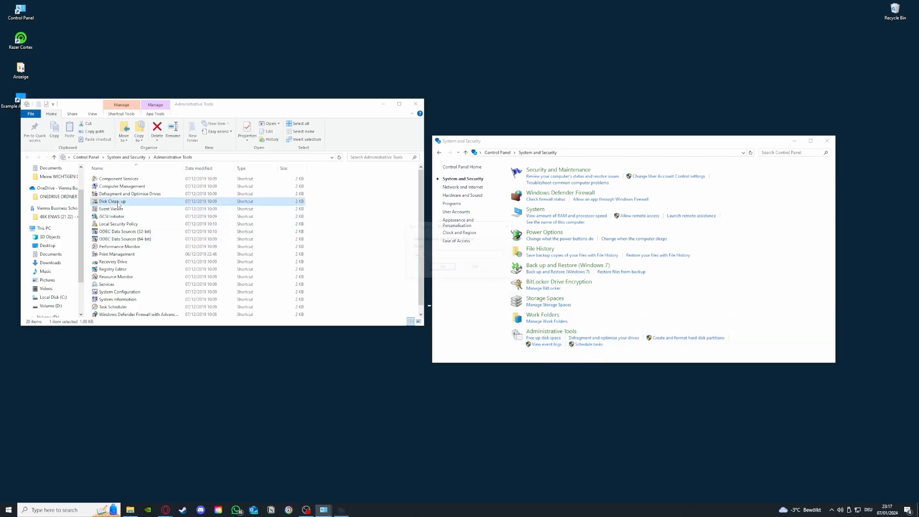
left_click(443, 255)
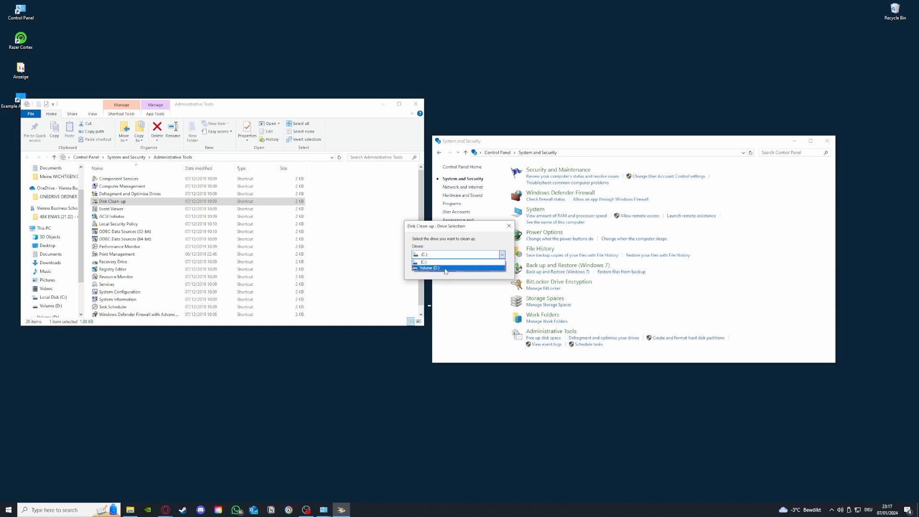
left_click(445, 262)
left_click(509, 229)
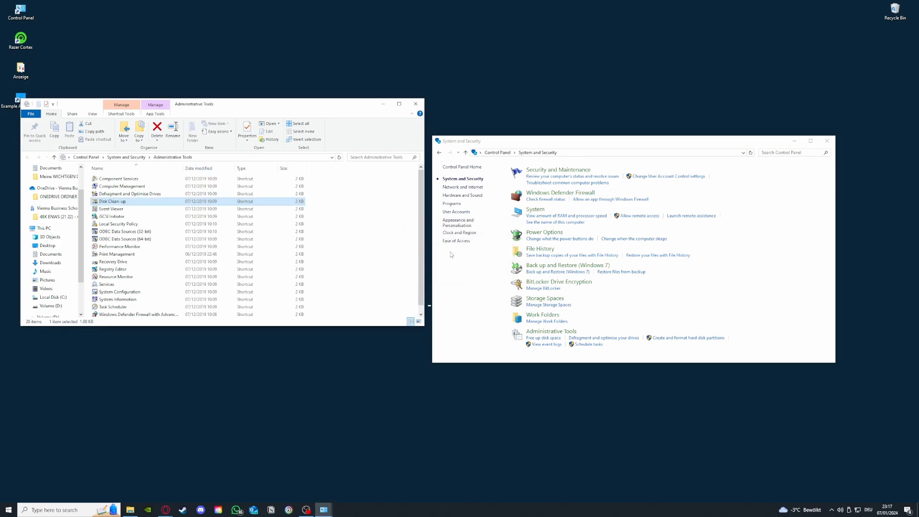
left_click(415, 104)
left_click(826, 140)
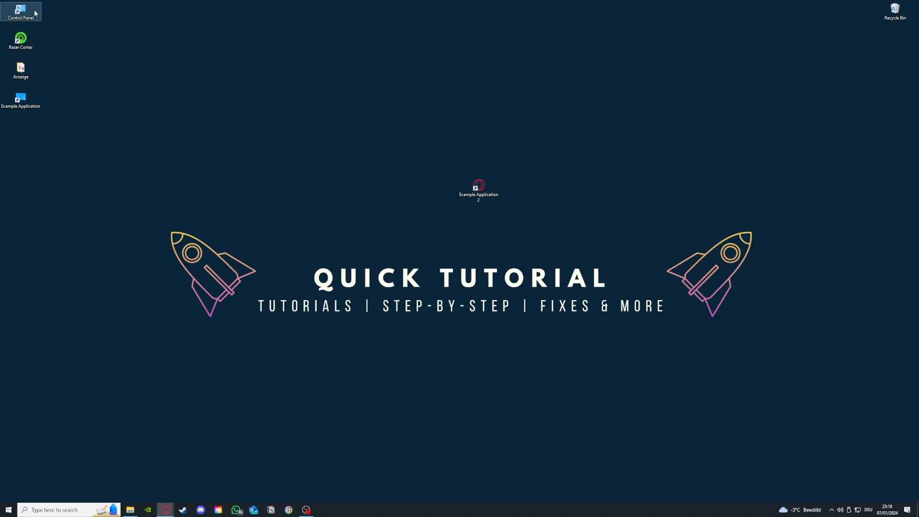
- Open the installed programs list from Control Panel and show the uninstall option for Microsoft Teams without running it
double_click(21, 12)
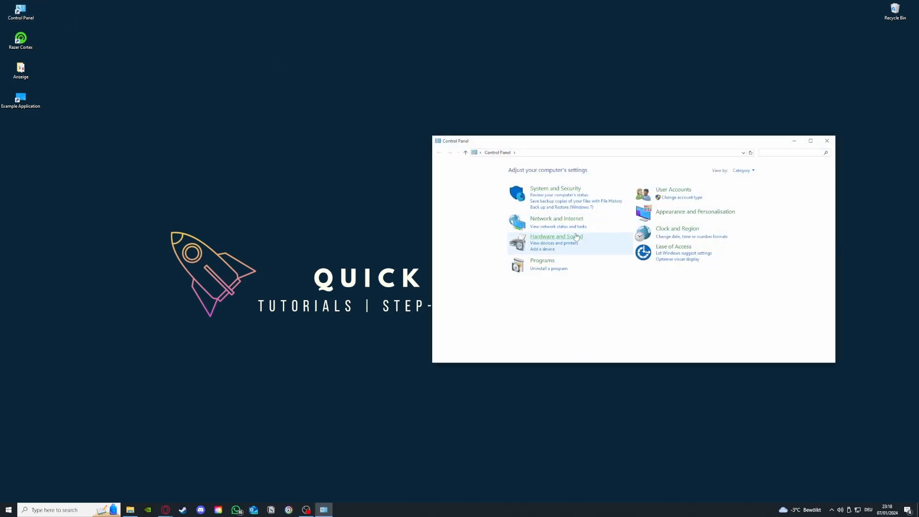
left_click(549, 271)
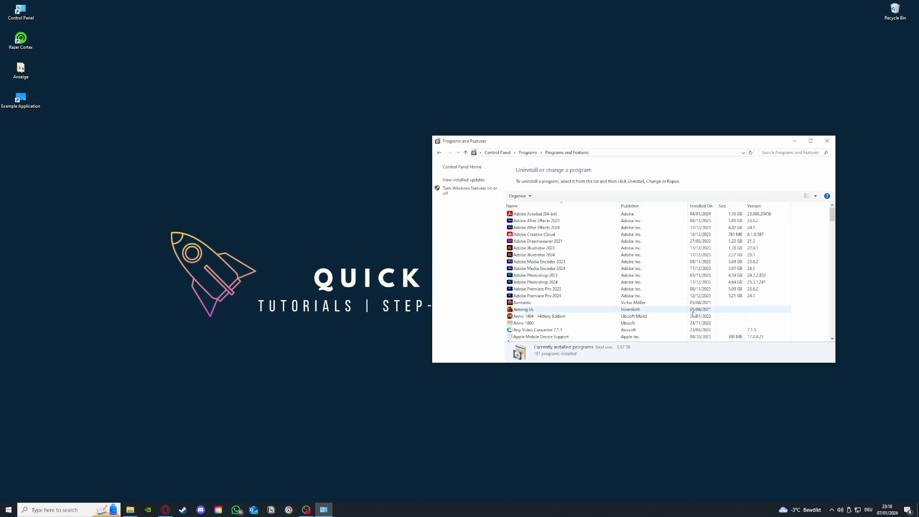
scroll(638, 286, "down", 15)
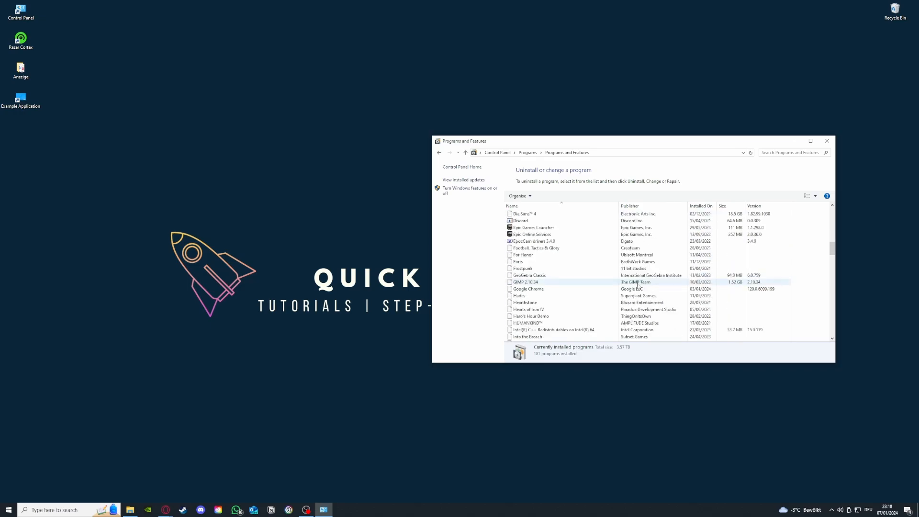
scroll(638, 286, "down", 6)
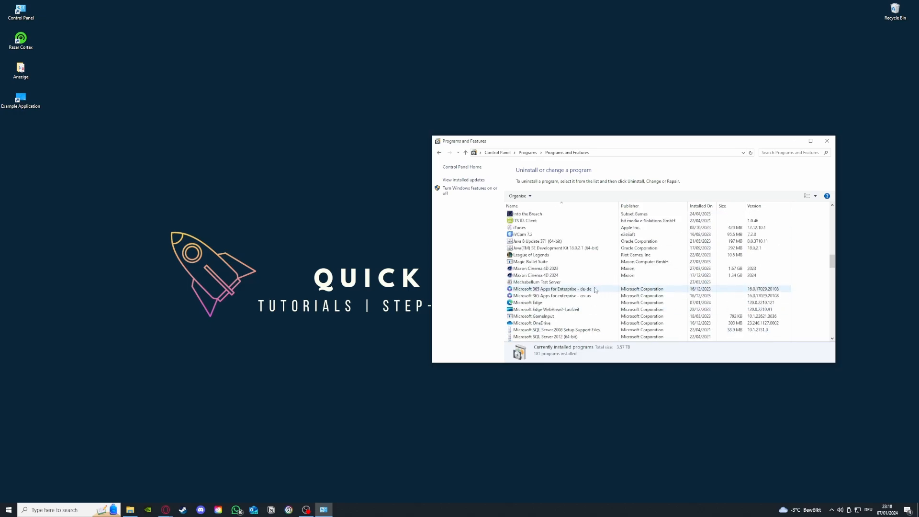
scroll(595, 290, "down", 3)
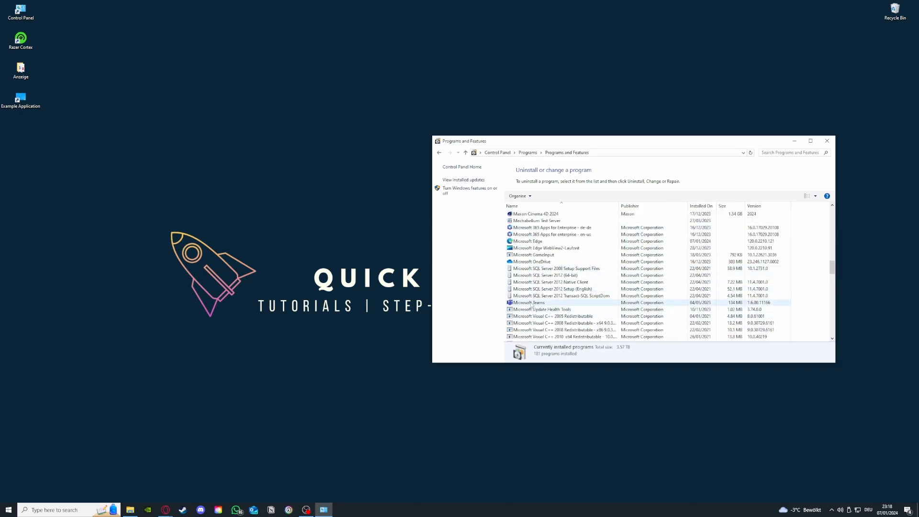
left_click(531, 304)
right_click(531, 305)
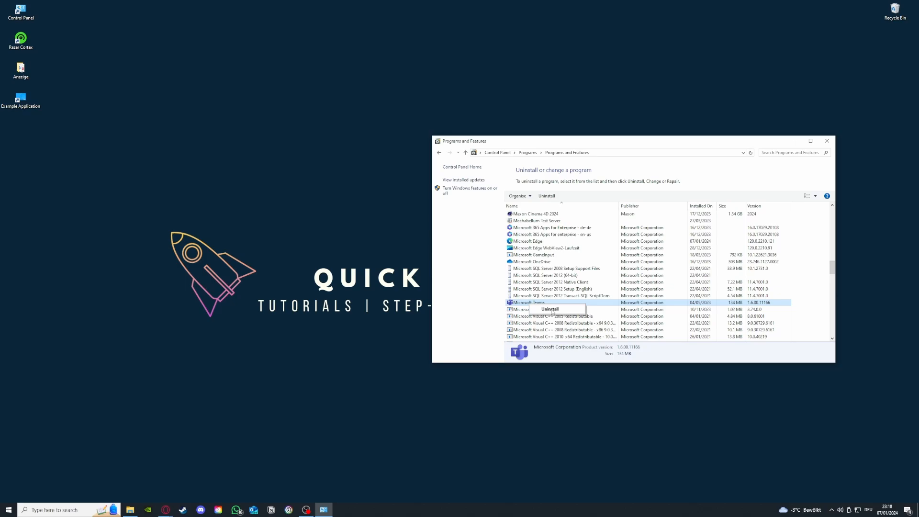
left_click(458, 247)
- Return to the Control Panel home page, search it for "window" and open Windows Defender Firewall
left_click(439, 153)
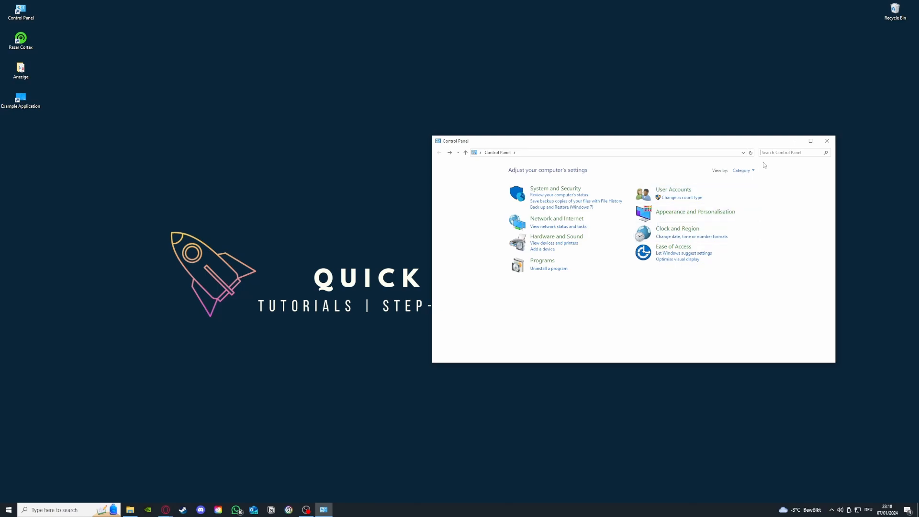
type("window")
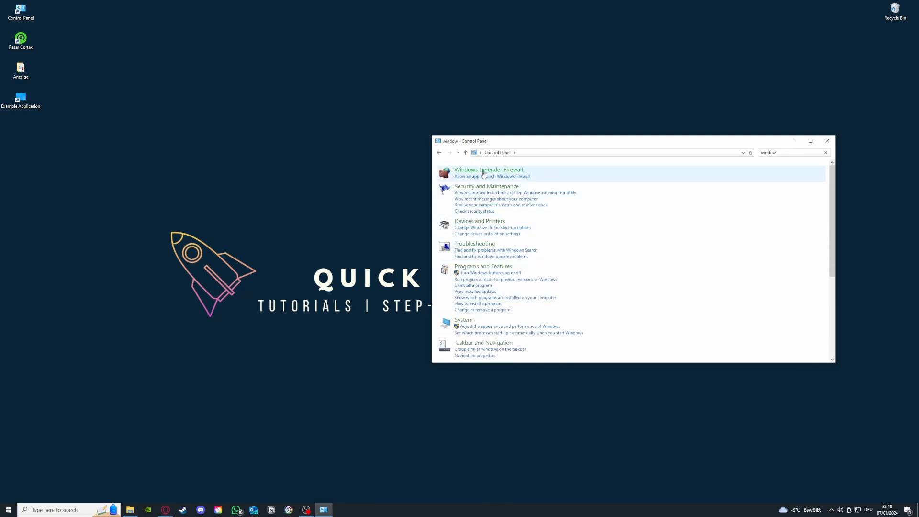
left_click(488, 169)
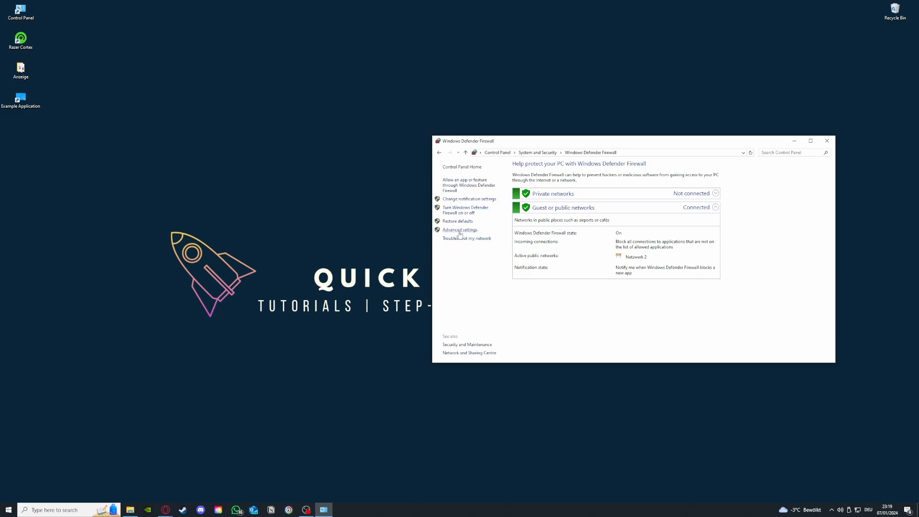
- Review the apps allowed to communicate through Windows Defender Firewall and return to the firewall overview without changing anything
left_click(462, 187)
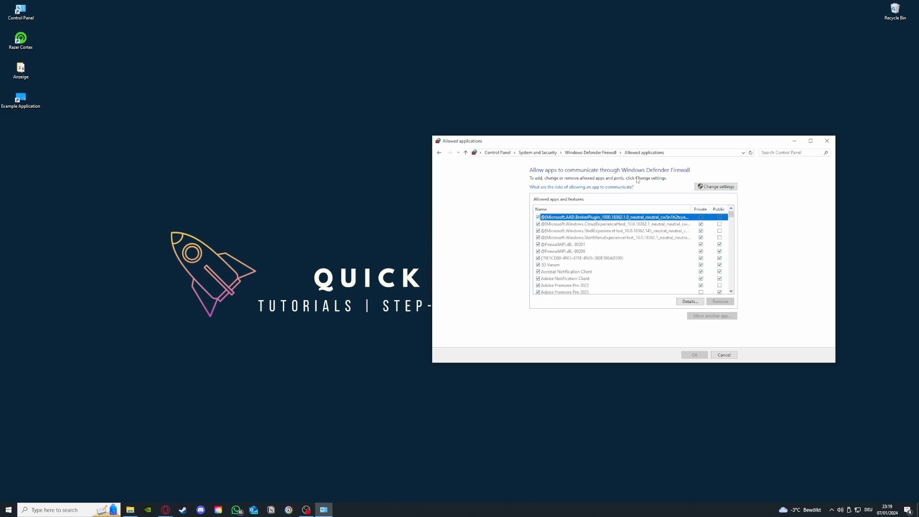
left_click(439, 153)
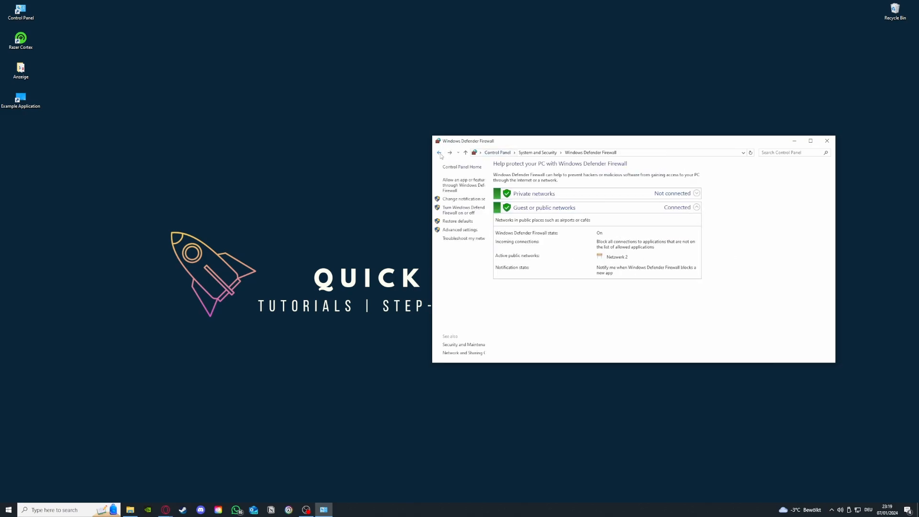
left_click(461, 186)
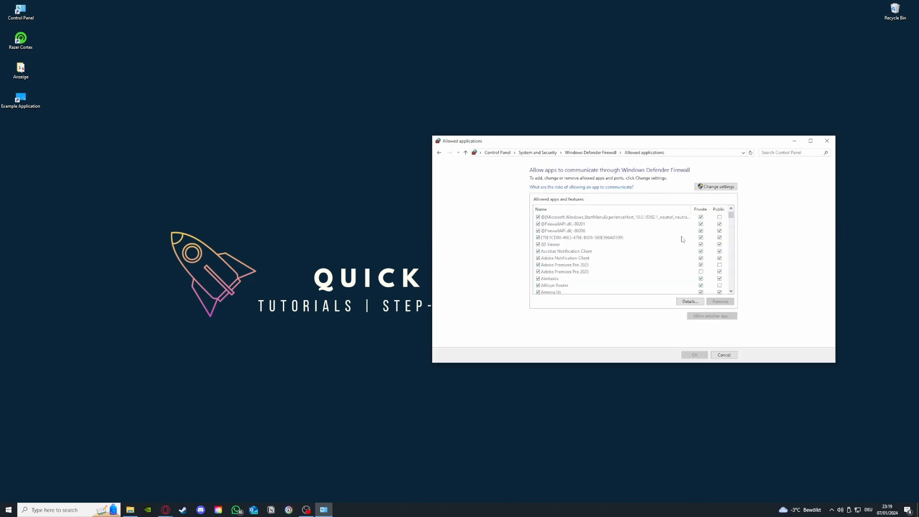
scroll(682, 239, "down", 10)
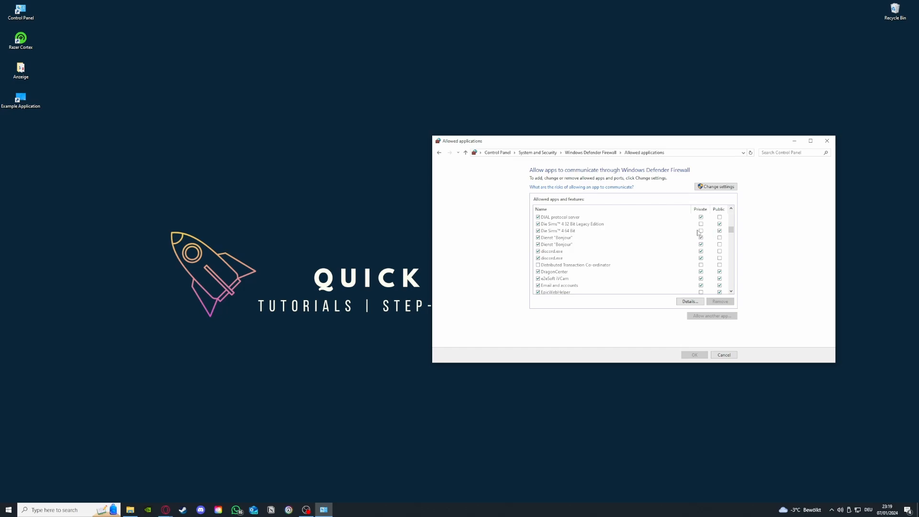
left_click(438, 153)
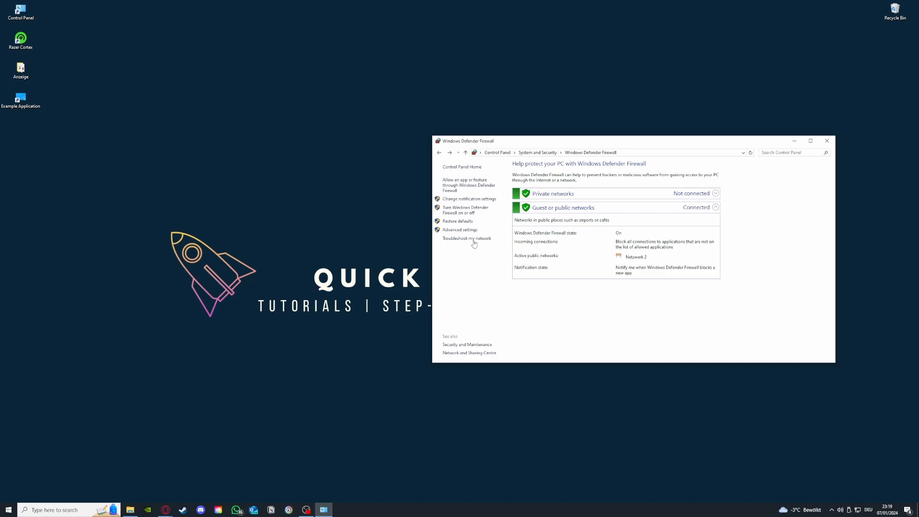
- Open the firewall's advanced settings and browse the Inbound Rules list
left_click(459, 230)
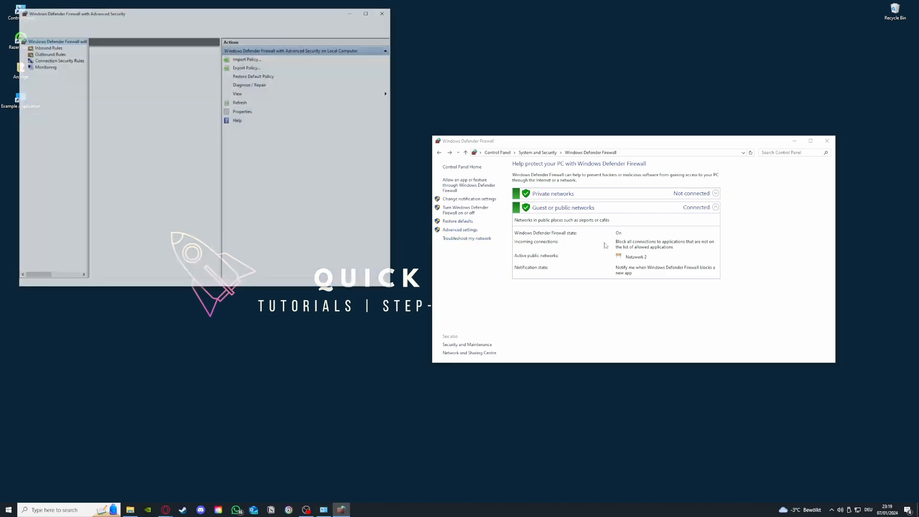
scroll(143, 111, "down", 3)
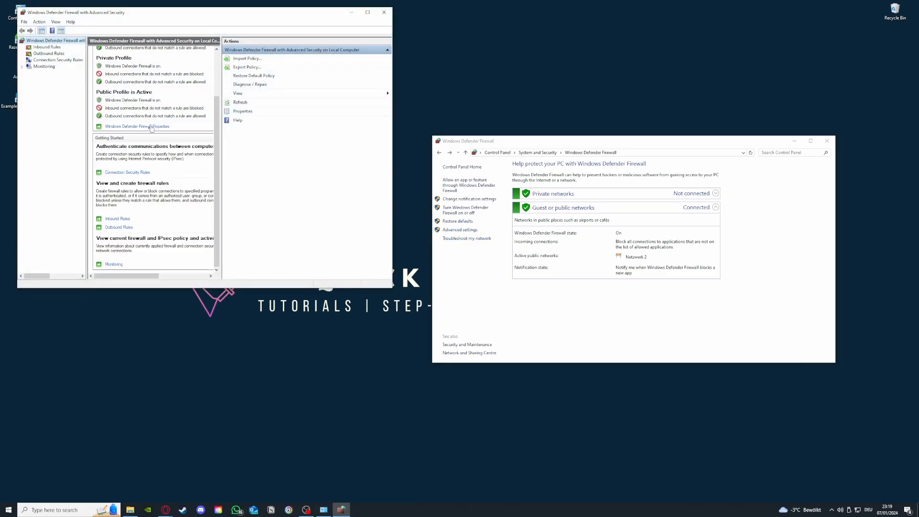
left_click(48, 48)
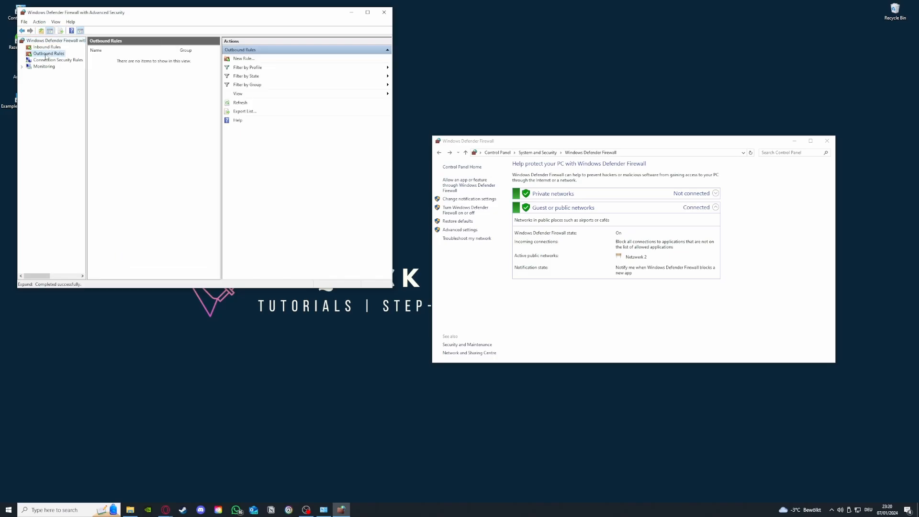
left_click(50, 53)
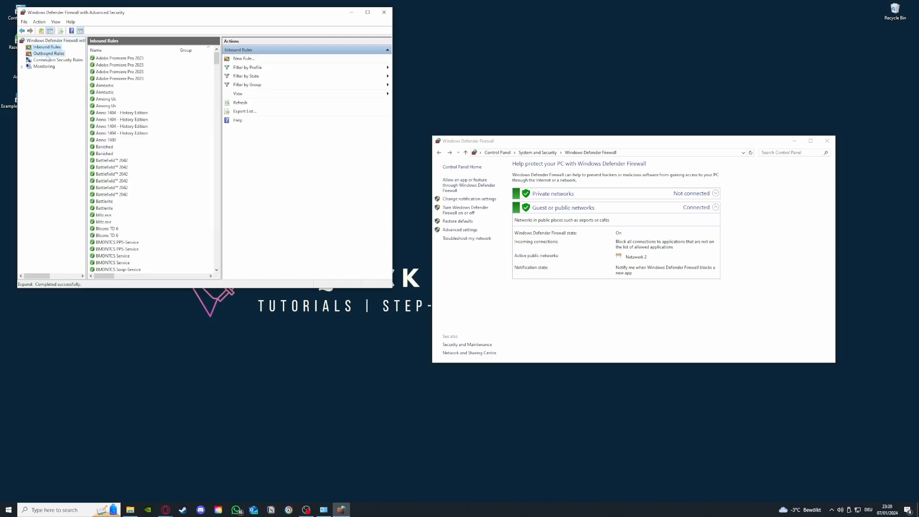
left_click(47, 47)
scroll(149, 143, "down", 5)
scroll(150, 143, "down", 10)
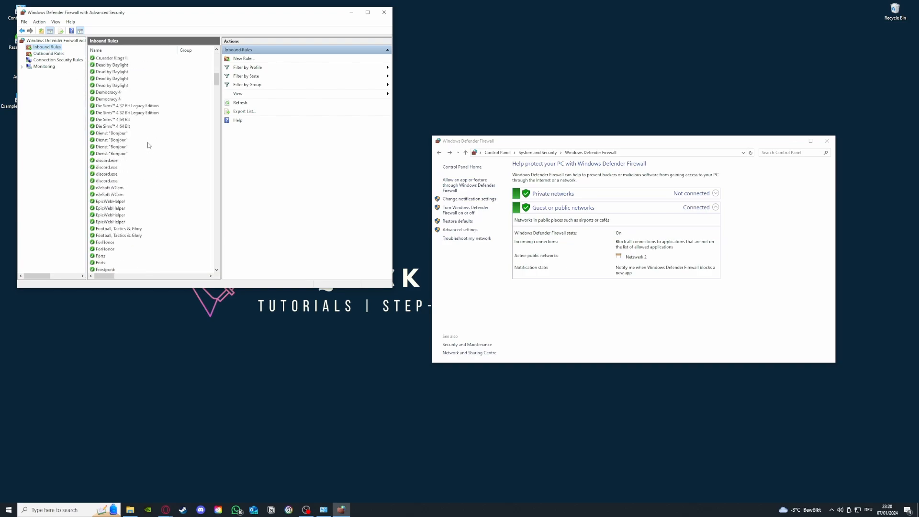
- View the rule types in the New Inbound Rule Wizard, close it without creating a rule, and browse further through the inbound rules
left_click(259, 60)
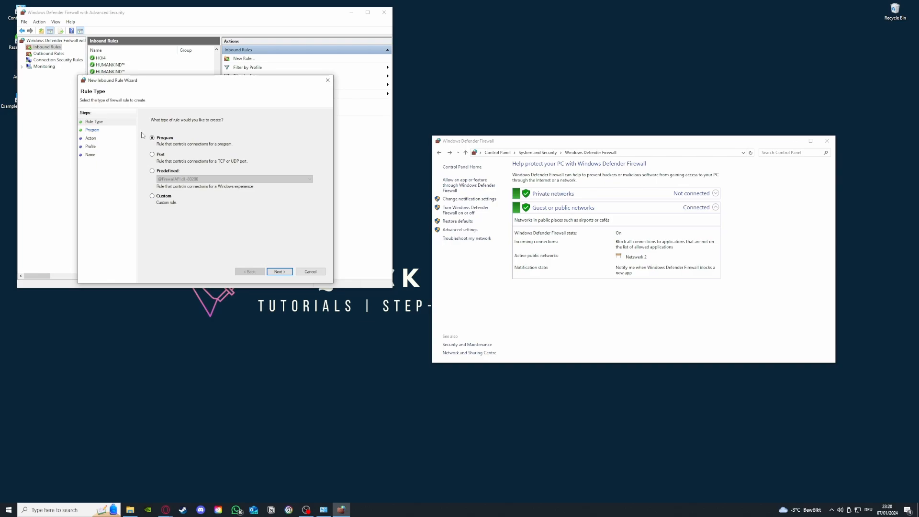
left_click(328, 80)
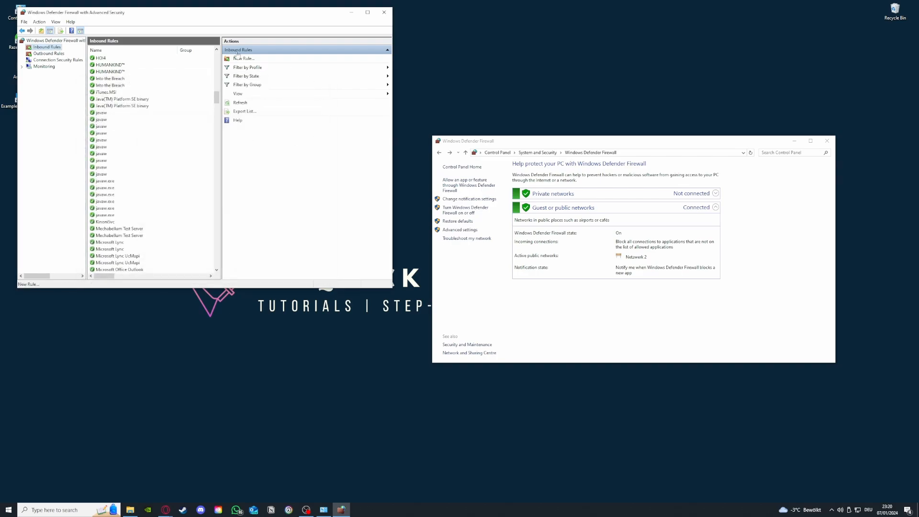
scroll(168, 231, "down", 15)
scroll(167, 231, "down", 8)
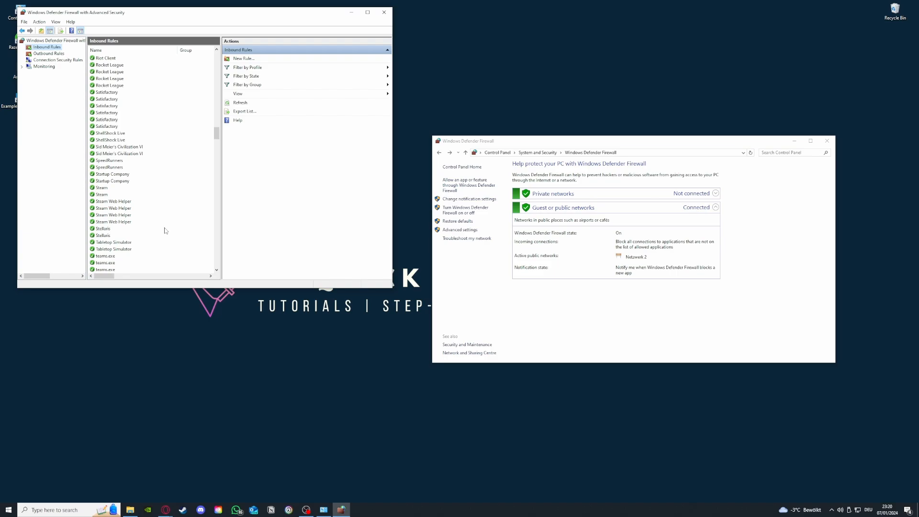
- Switch to the Outbound Rules and look through the list, ending back at its start
left_click(49, 53)
left_click(47, 47)
left_click(48, 54)
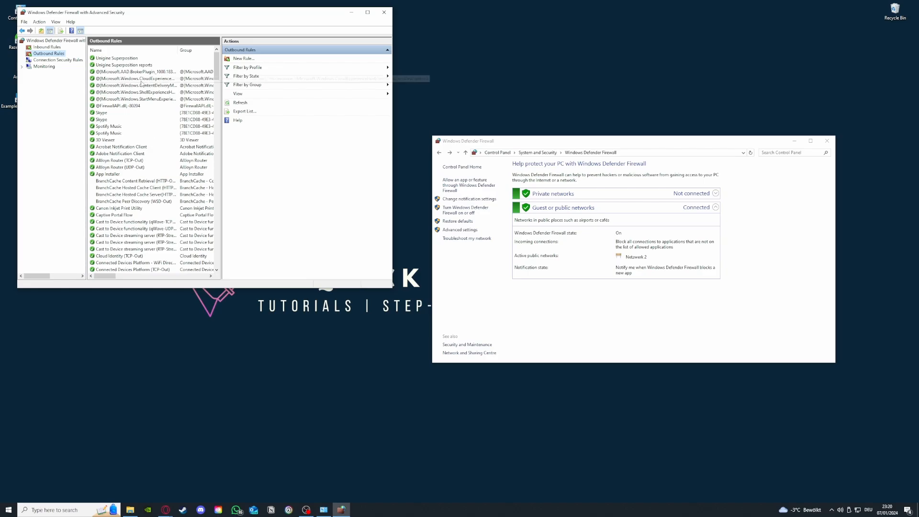
left_click_drag(216, 67, 139, 222)
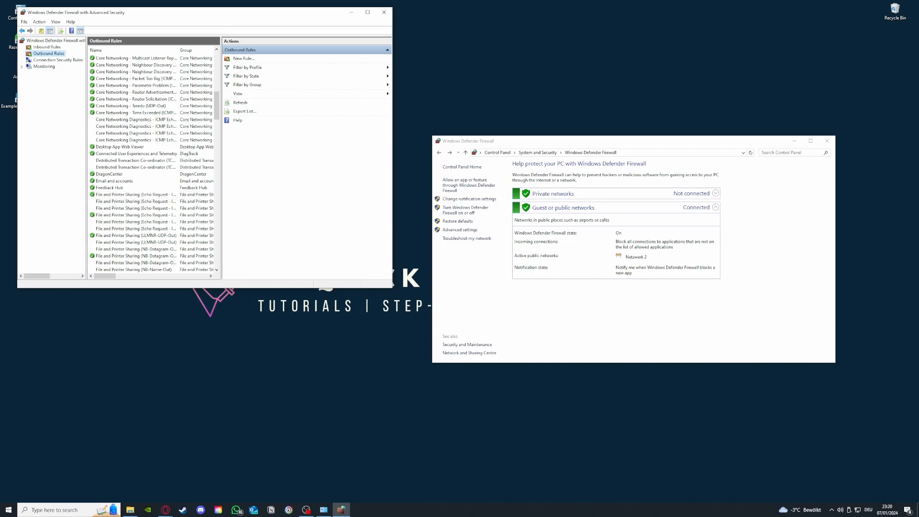
left_click(166, 510)
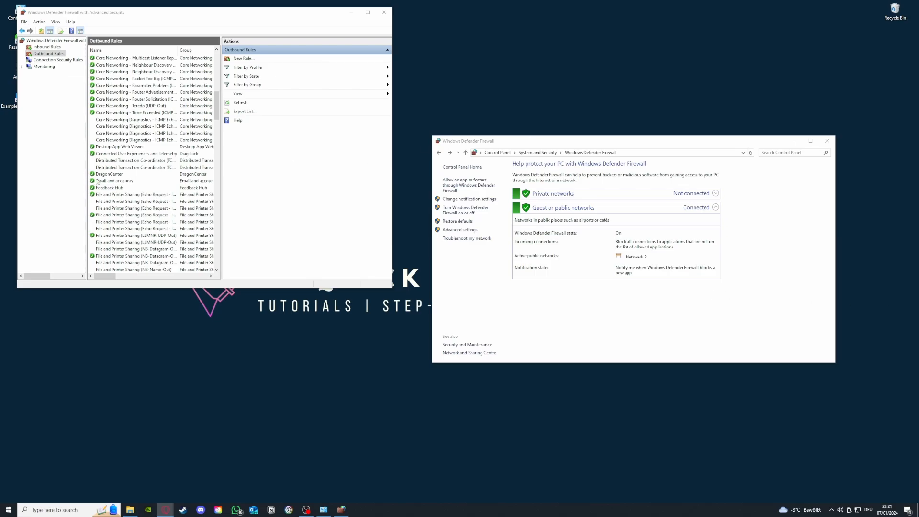
scroll(97, 182, "up", 10)
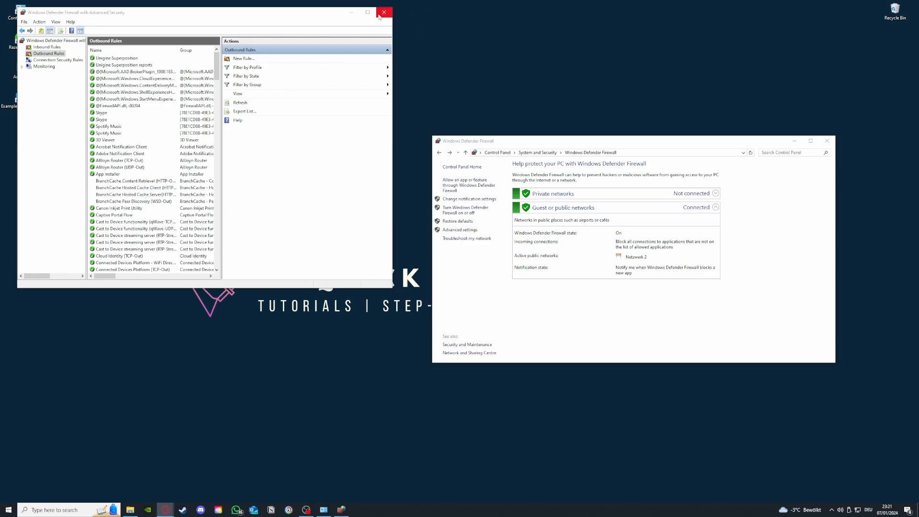
- Show the Inbound Rules and Outbound Rules once more, and close the advanced firewall window and Control Panel
left_click(41, 48)
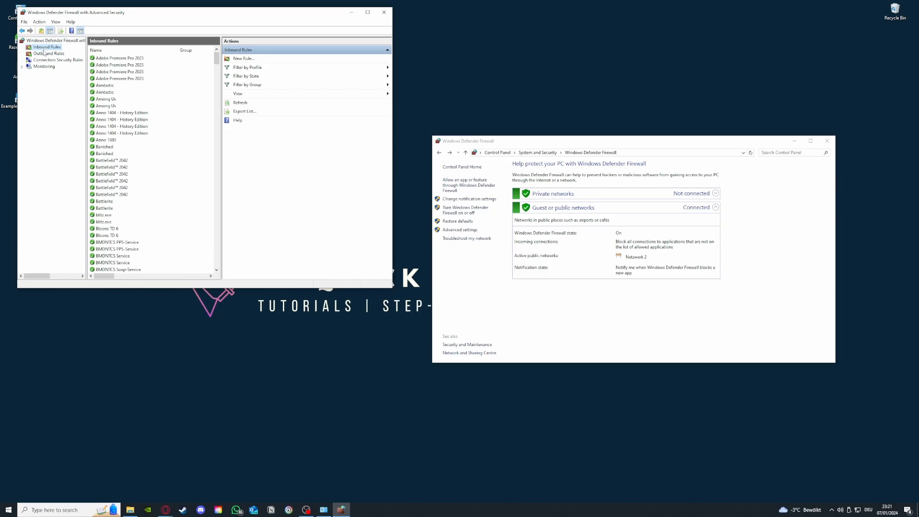
left_click(45, 54)
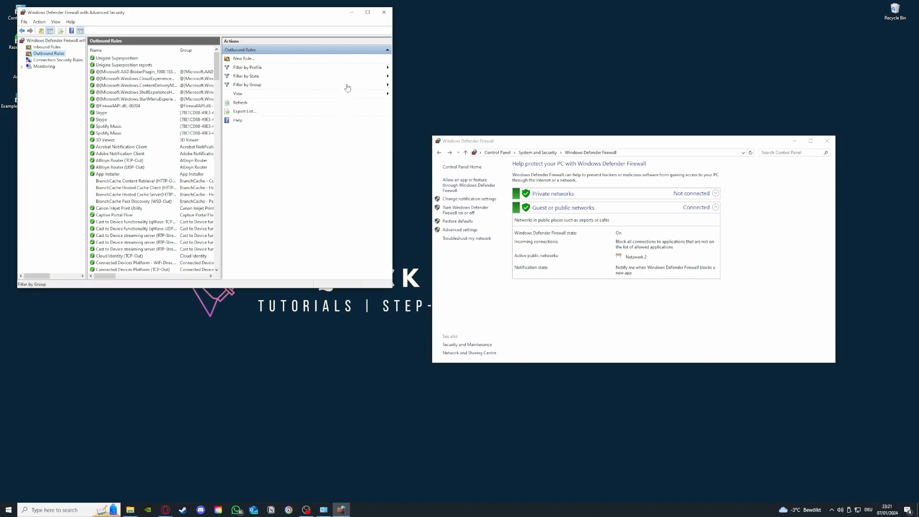
left_click(383, 12)
left_click(826, 142)
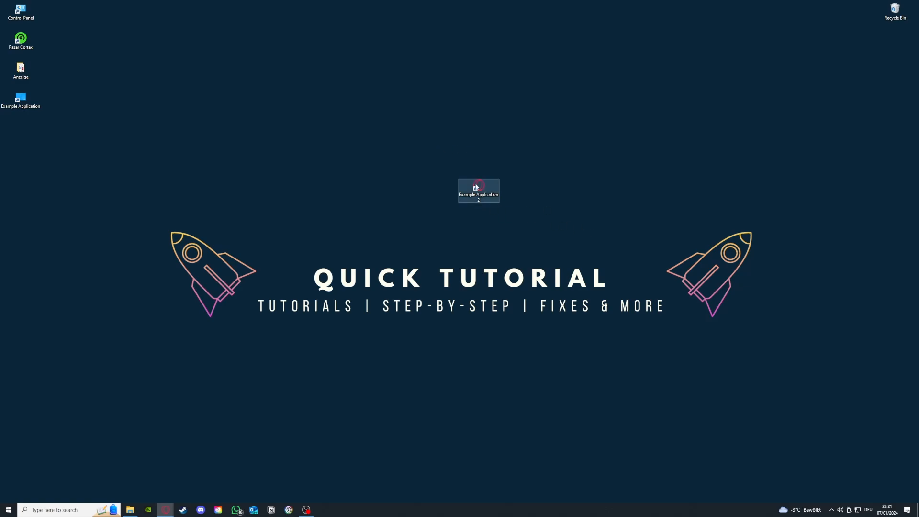
- Move the Example Application 2 shortcut to another free spot on the desktop, above the word QUICK in the wallpaper
left_click_drag(479, 187, 355, 157)
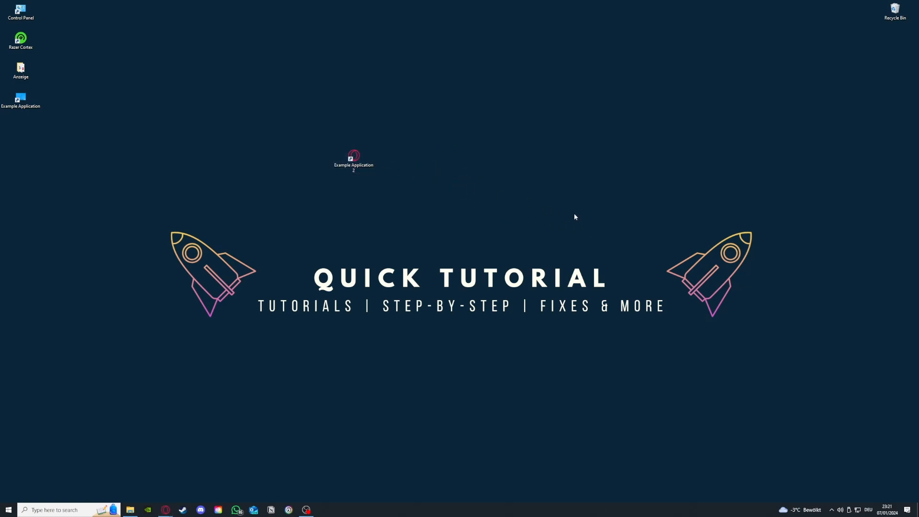